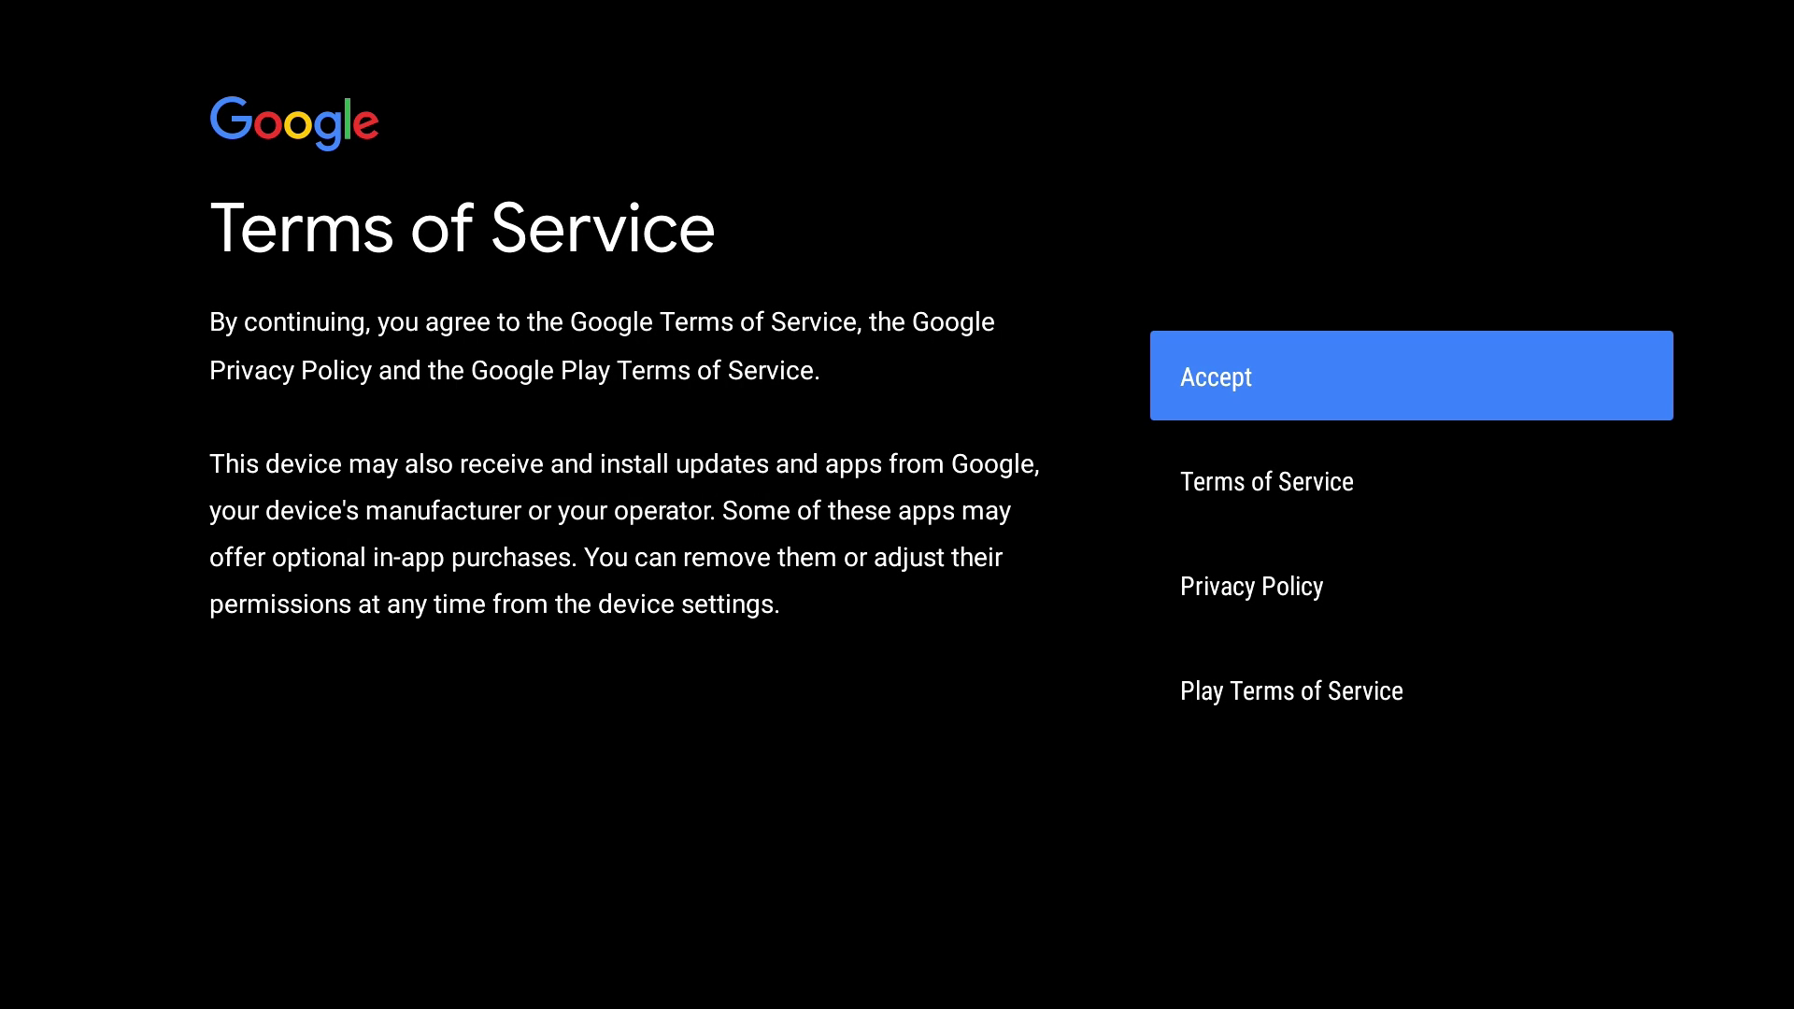
- Accept Google's Terms of Service to continue setup
{"action": "key", "text": "Return"}
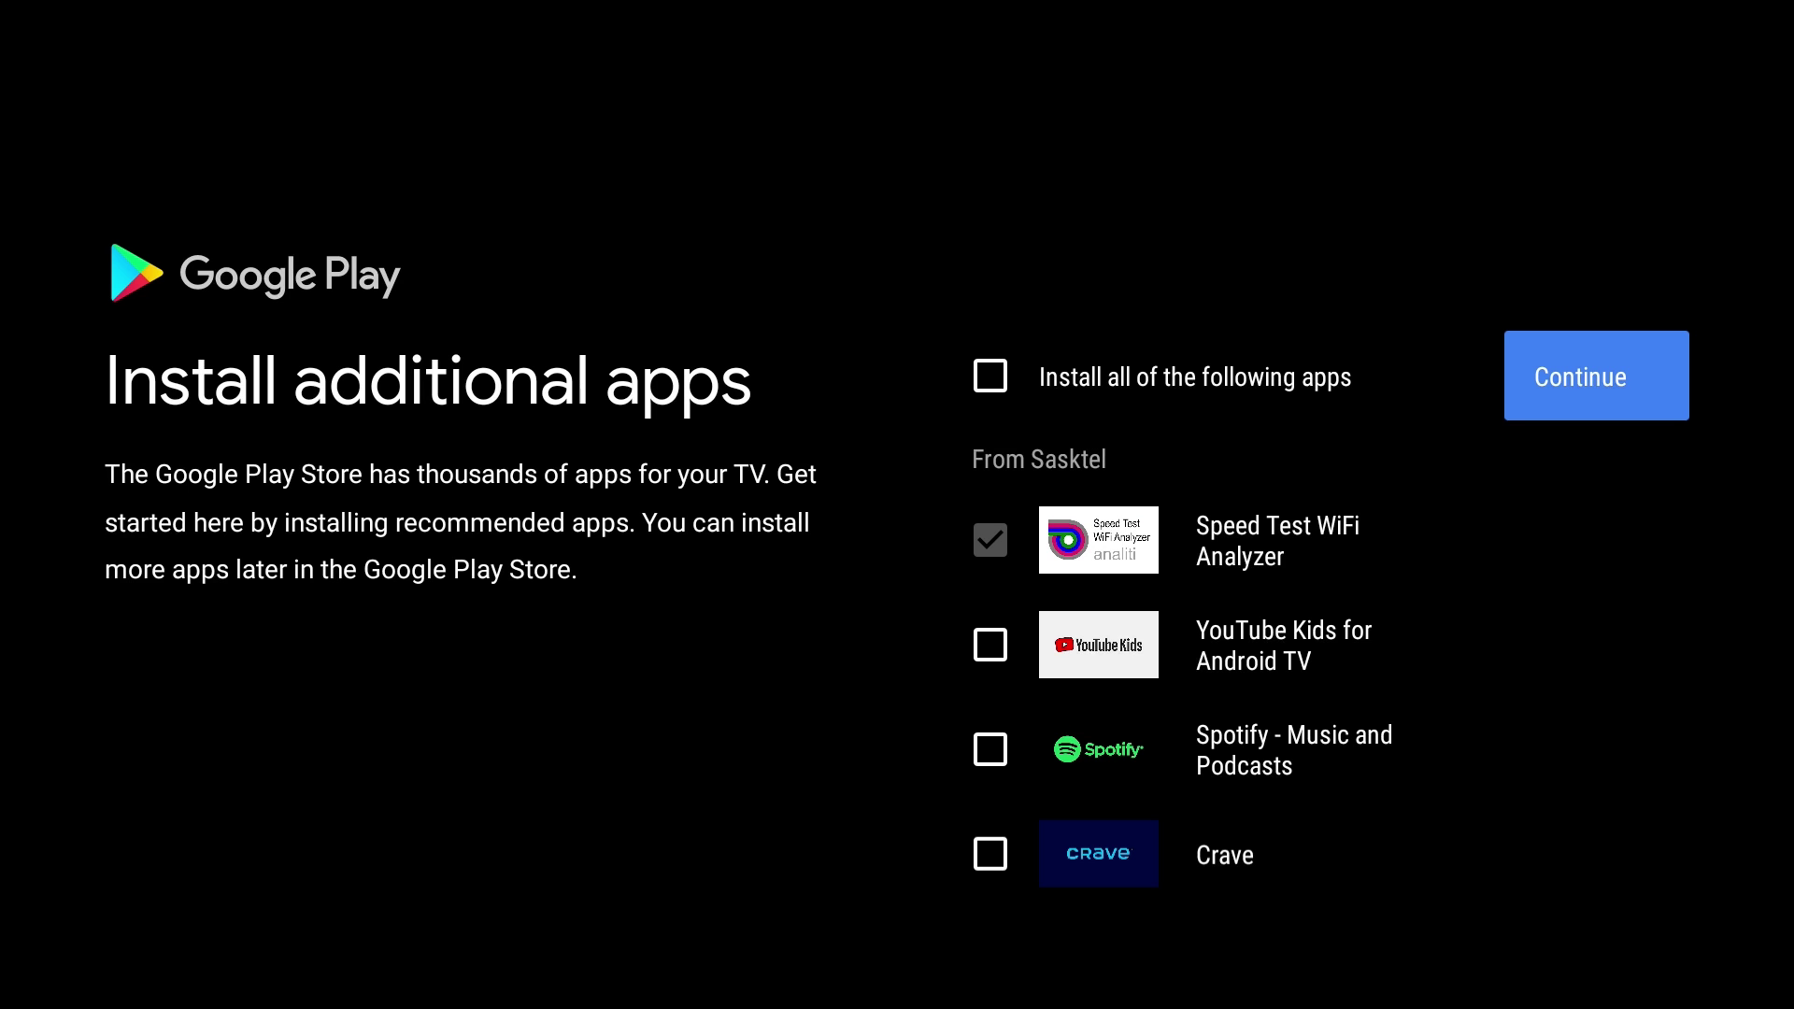
- Continue past Install additional apps with Disney+ selected
{"action": "key", "text": "Return"}
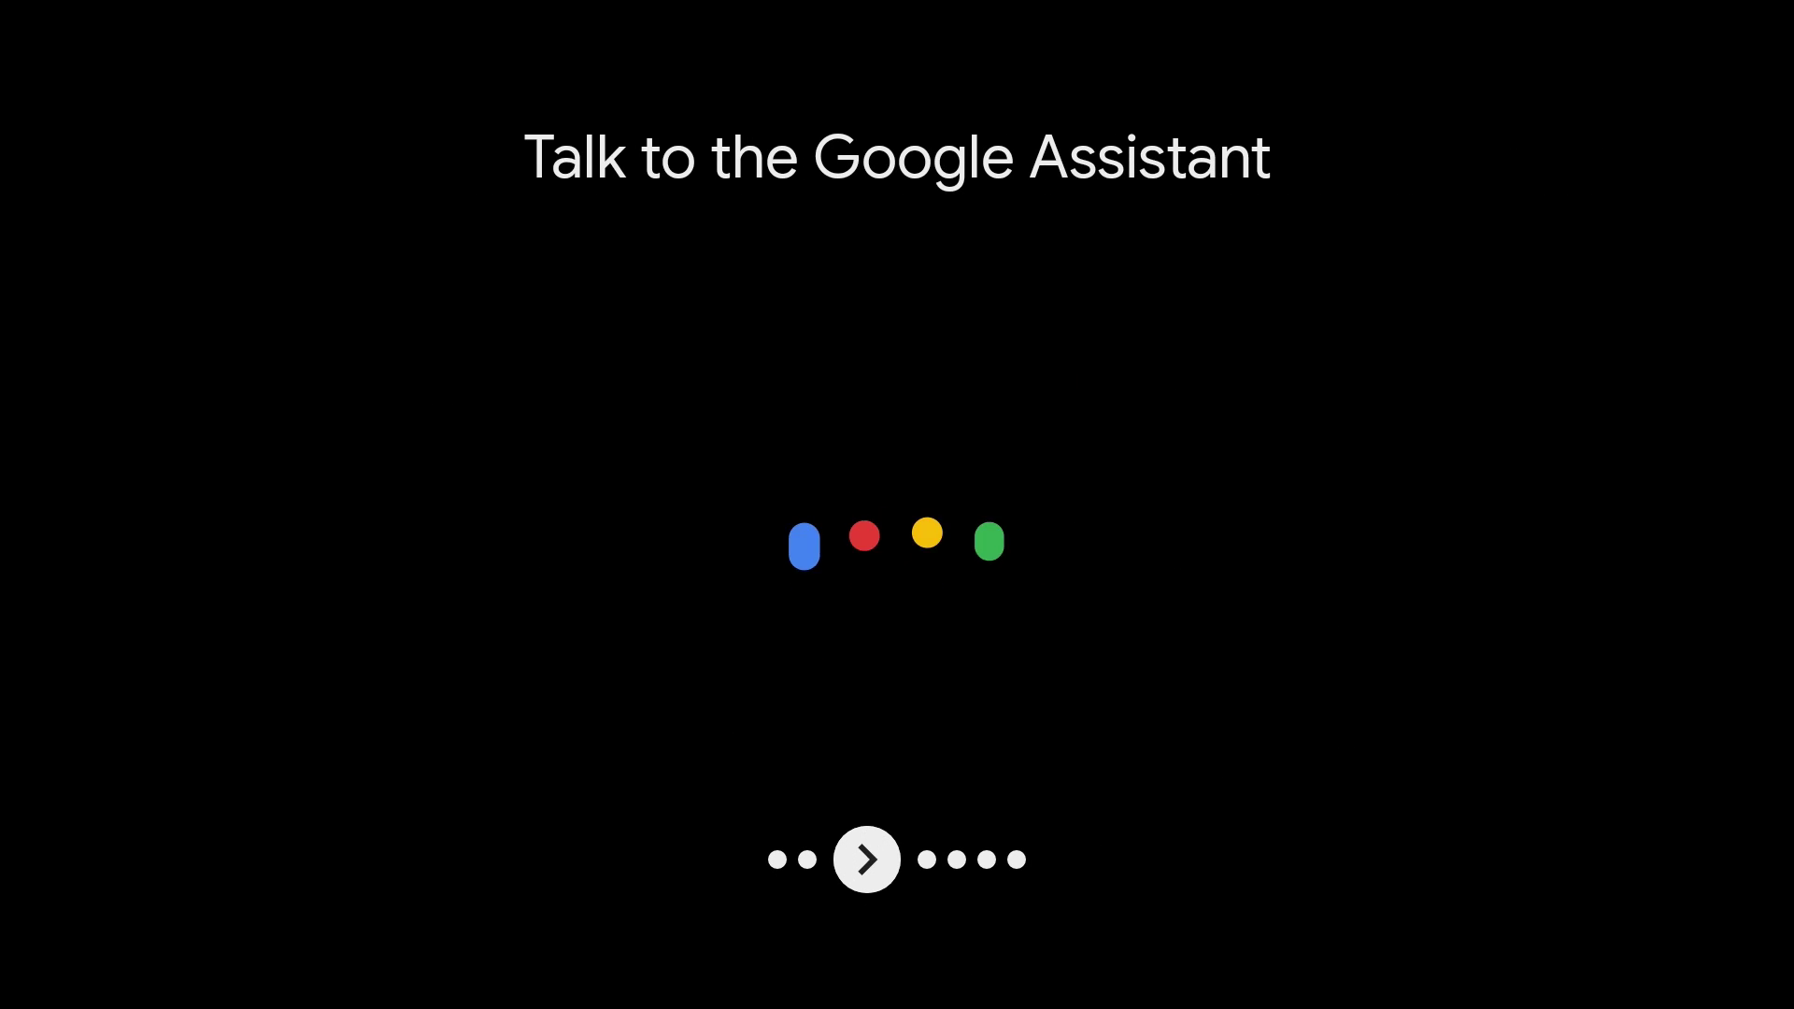
- Advance the intro slides past the Assistant intro to Welcome to maxTV Stream
{"action": "key", "text": "Return"}
{"action": "key", "text": "Return"}
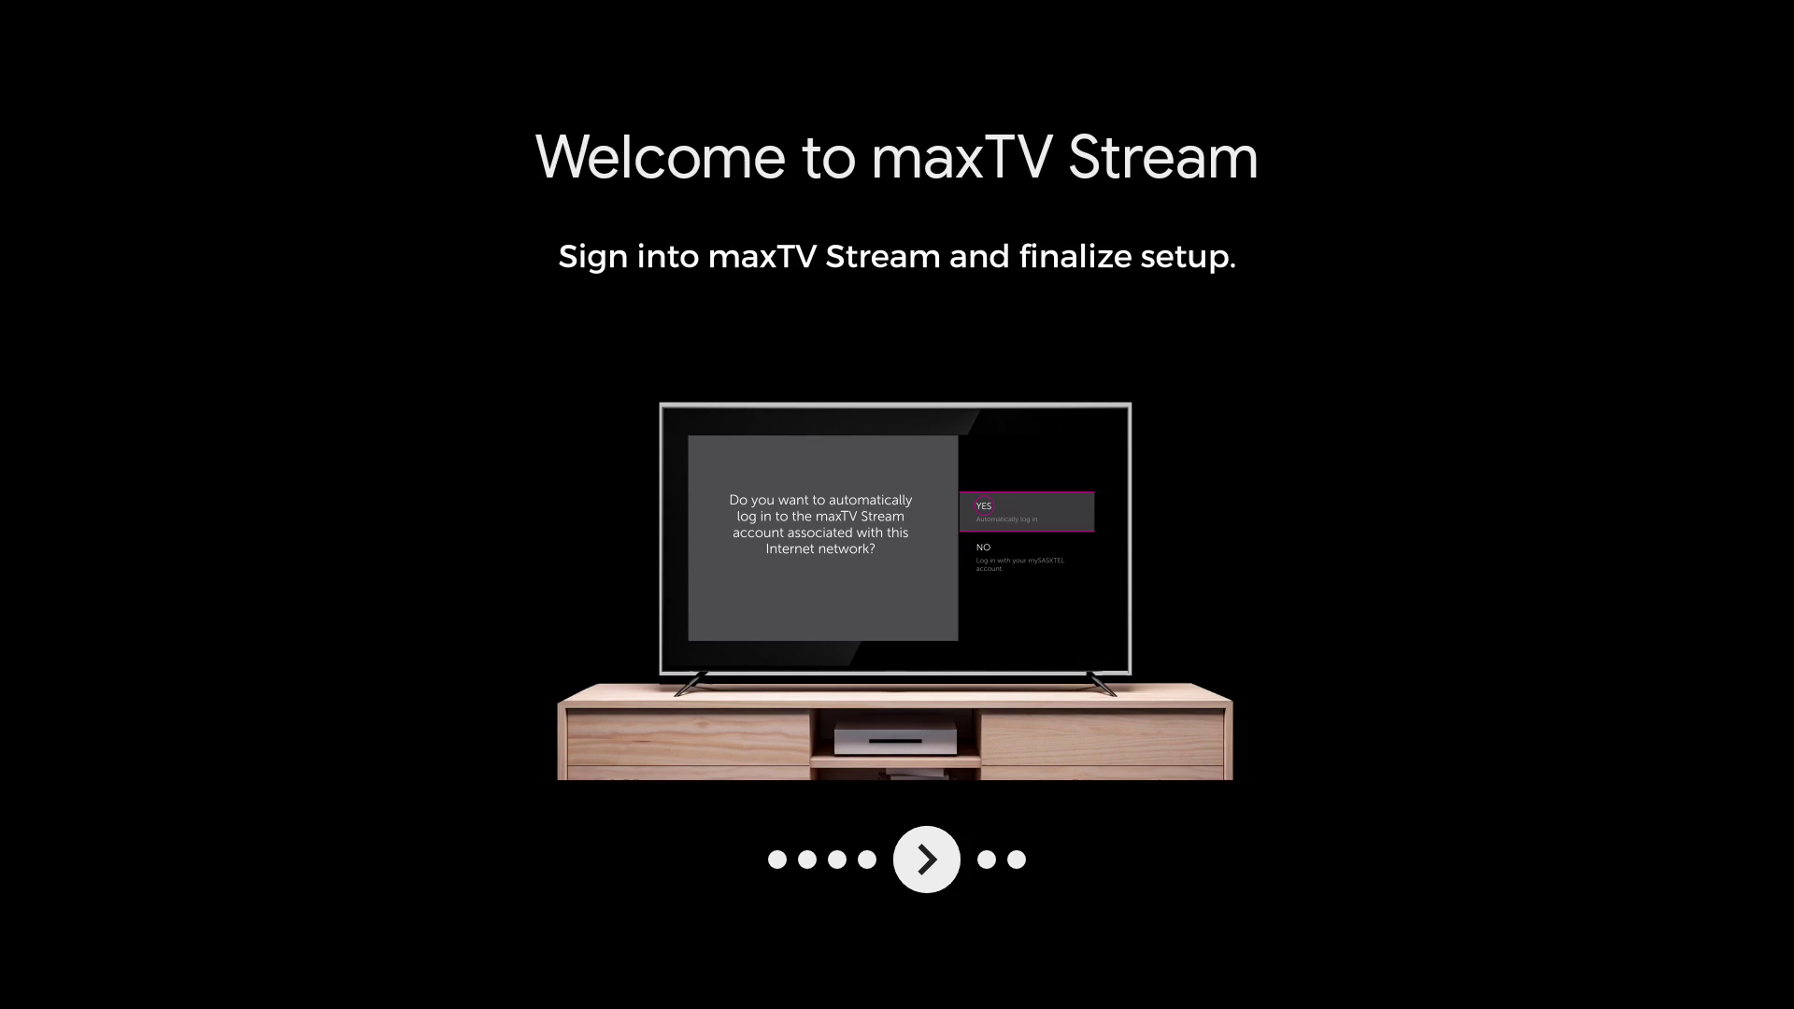
{"action": "key", "text": "Return"}
{"action": "key", "text": "Return"}
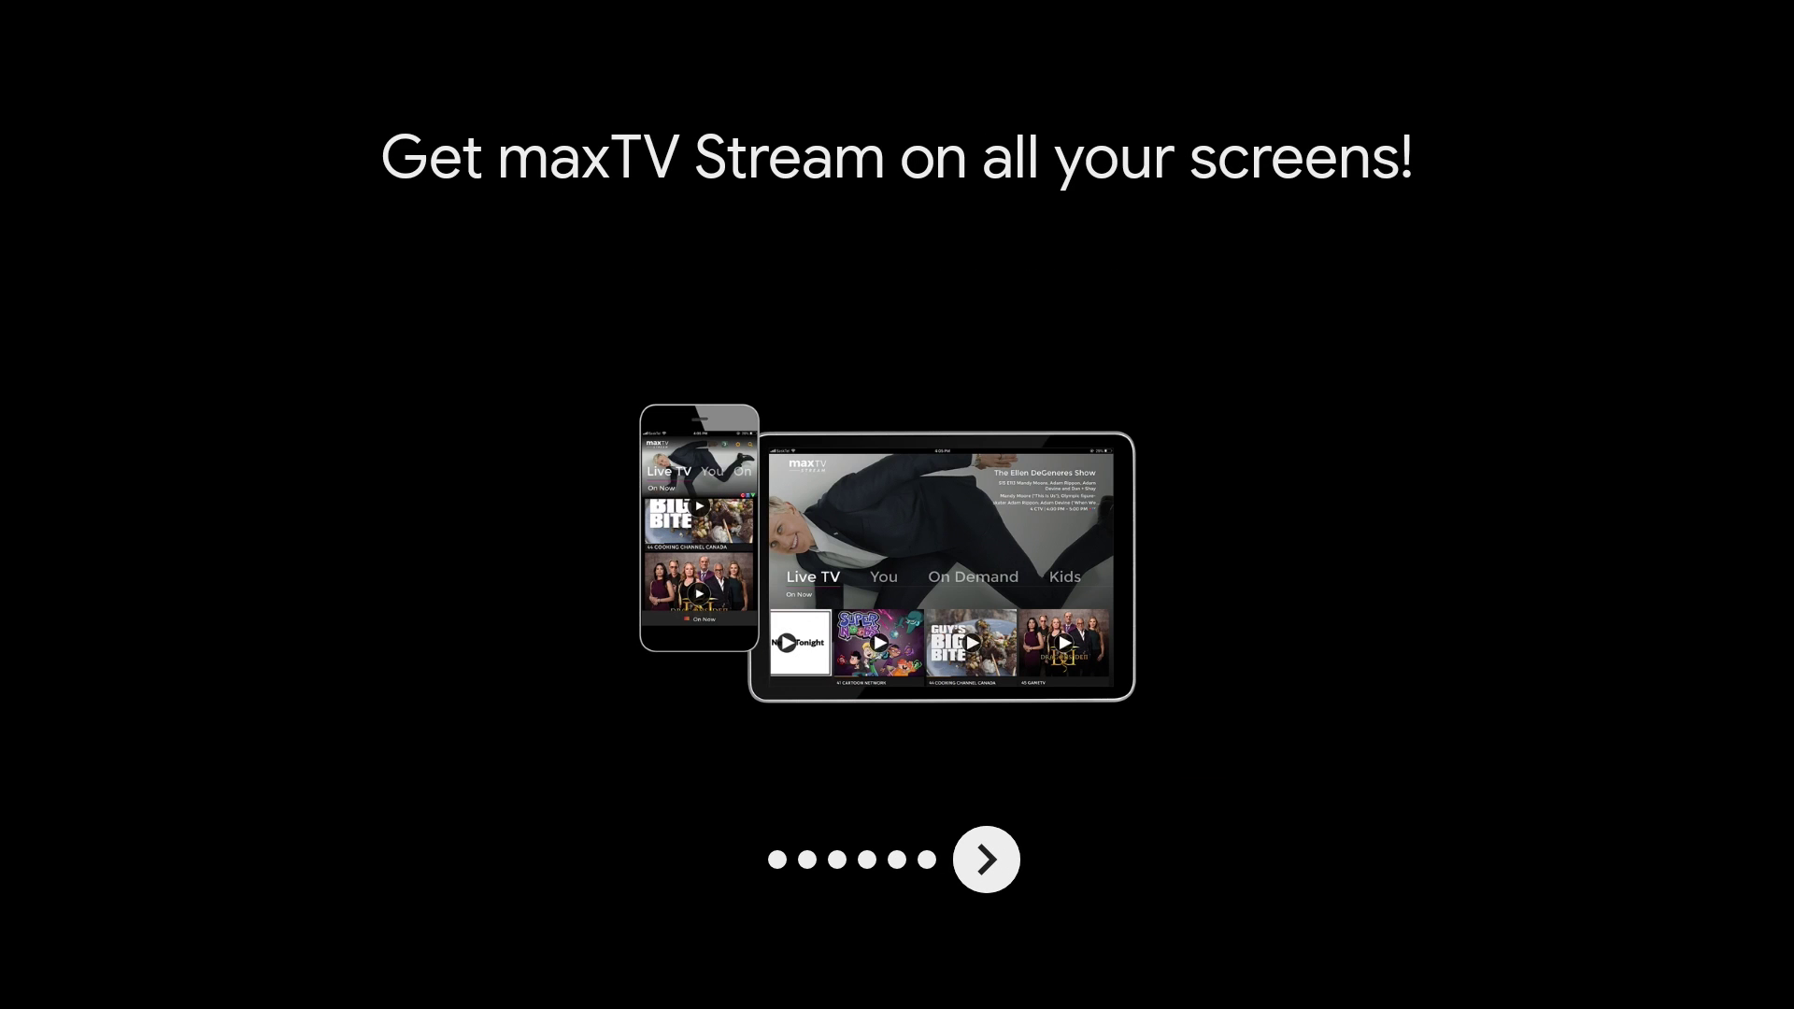